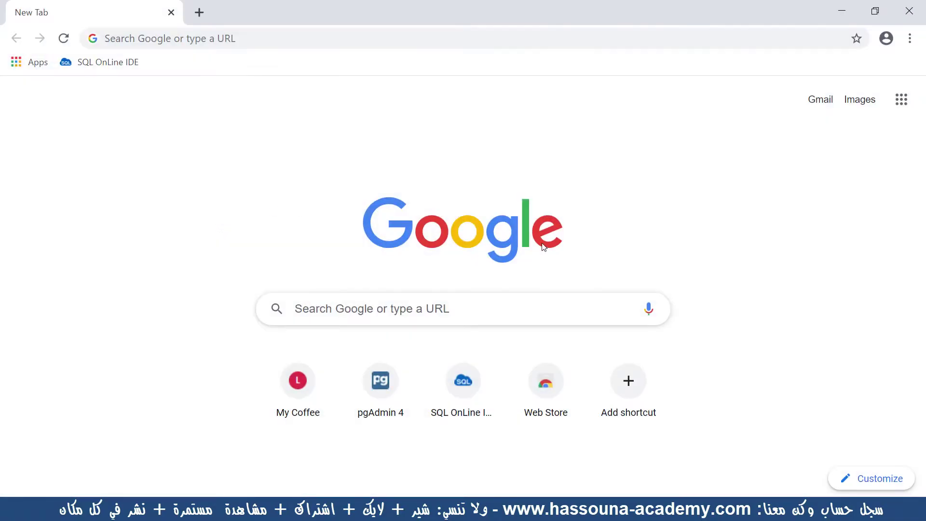
# Step: Search the web for "er diagram online"
pyautogui.click(204, 42)
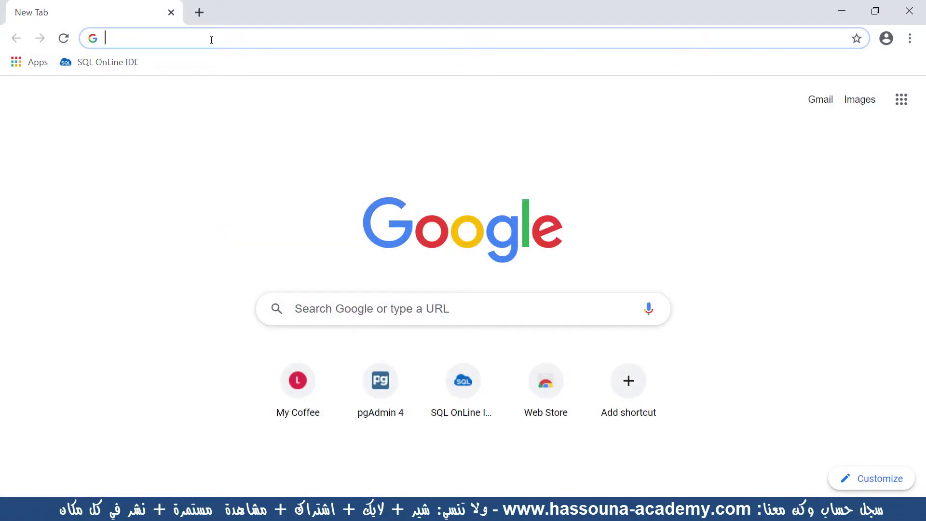
pyautogui.write('er d')
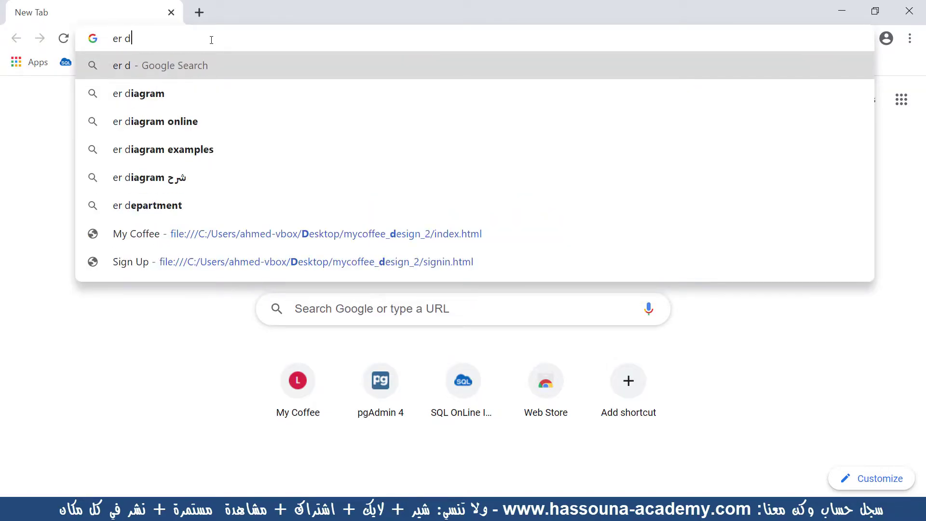
pyautogui.press('Down')
pyautogui.press('Down')
pyautogui.press('Down')
pyautogui.press('Up')
pyautogui.press('Return')
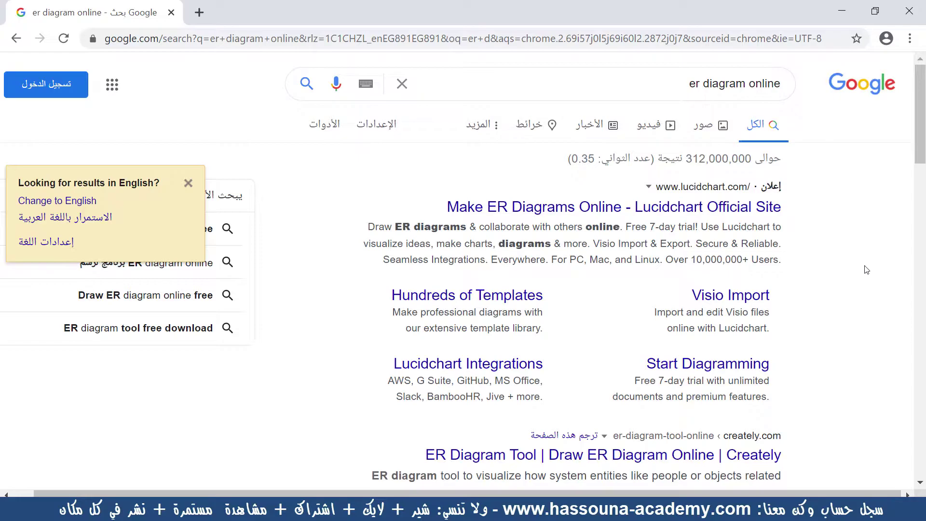
# Step: Look through the search results for an online ER diagram tool and open the ERDPlus site in its own tab
pyautogui.scroll(-1, 858, 293)
pyautogui.scroll(-2, 858, 294)
pyautogui.scroll(-4, 857, 294)
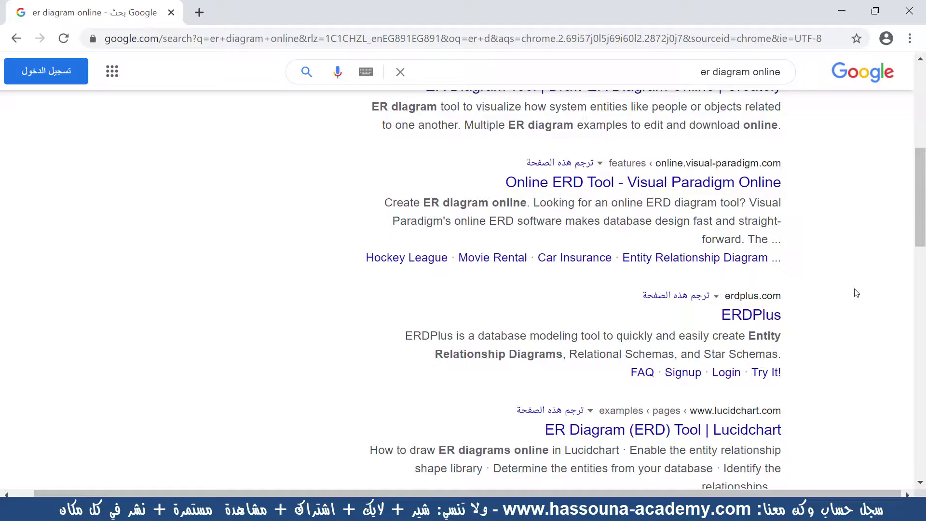
pyautogui.scroll(4, 854, 297)
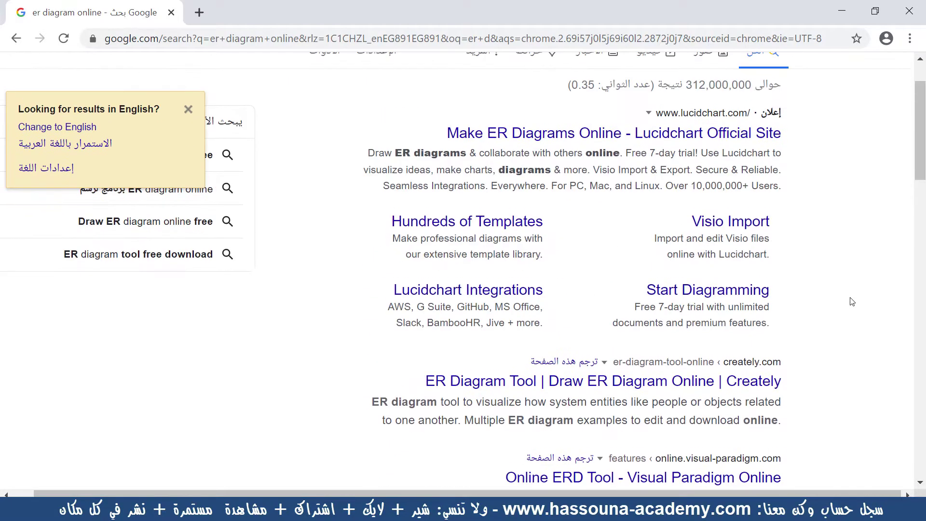
pyautogui.scroll(-1, 867, 314)
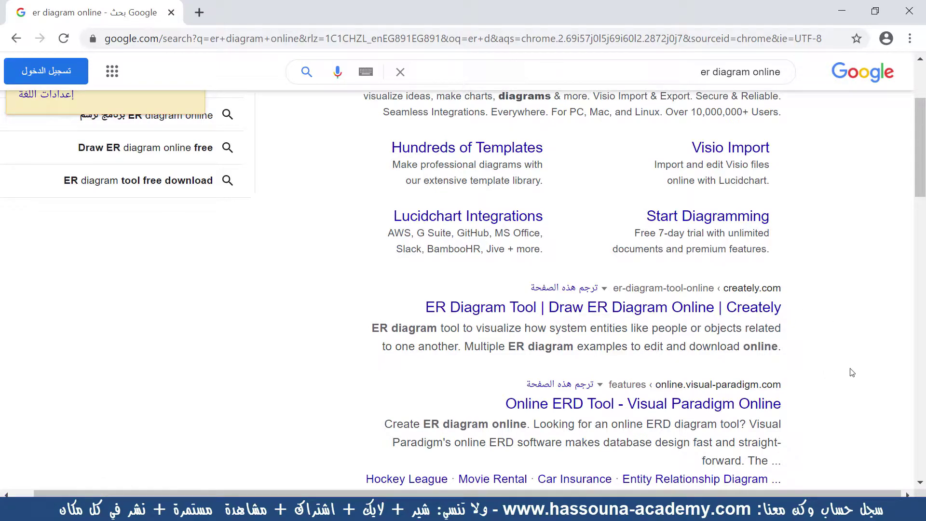
pyautogui.scroll(-1, 850, 374)
pyautogui.scroll(-5, 850, 374)
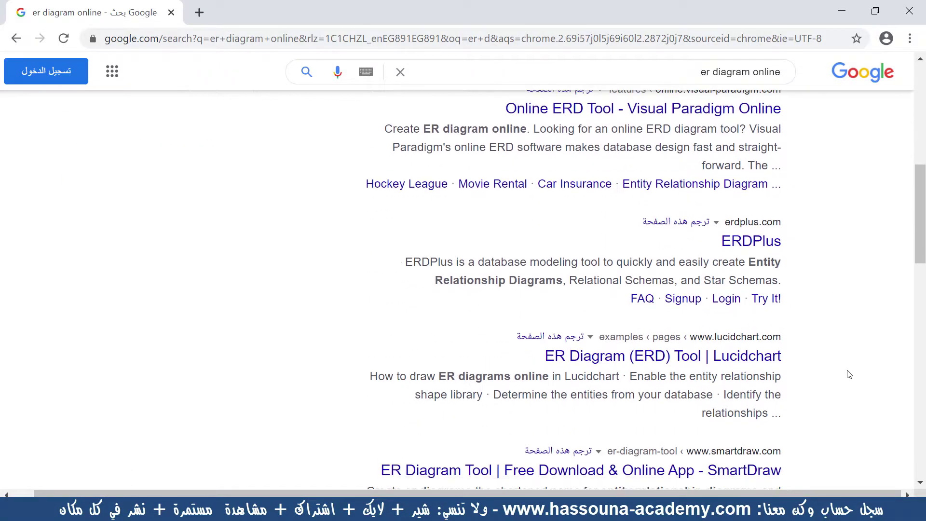
pyautogui.middleClick(753, 242)
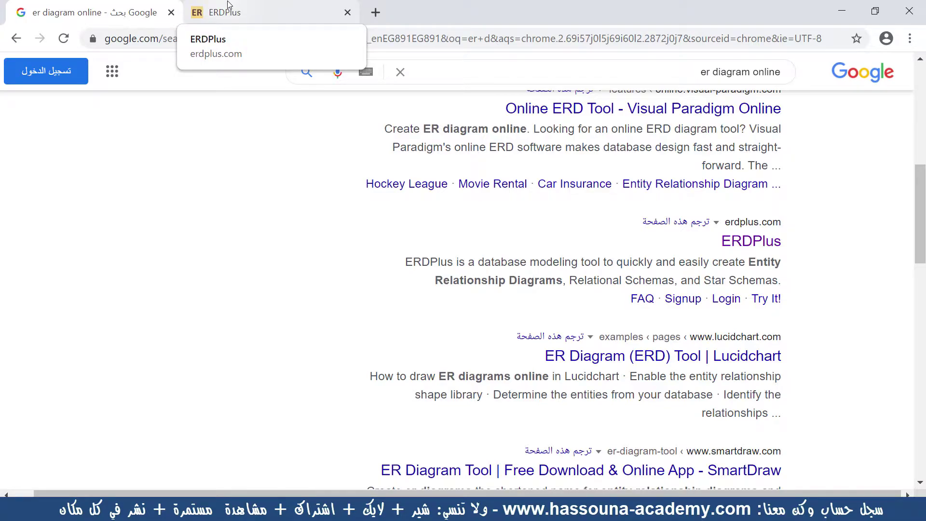
pyautogui.click(229, 5)
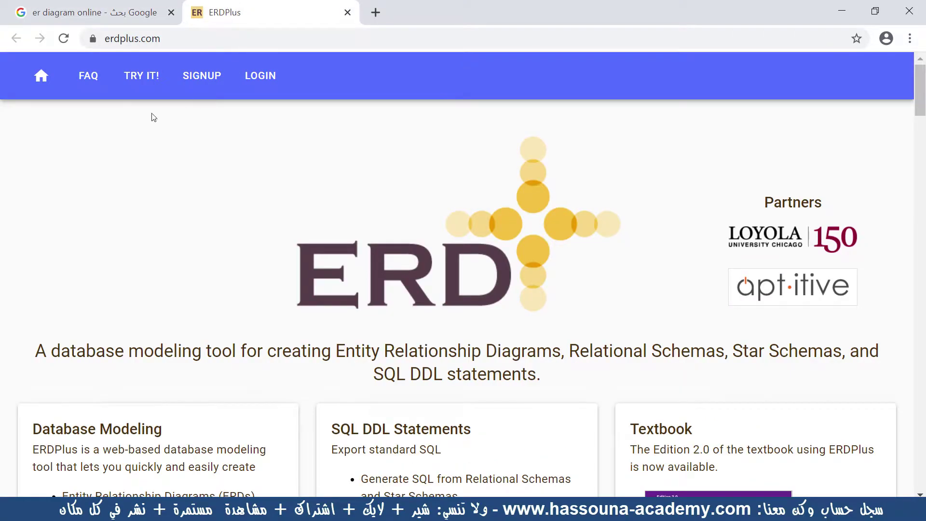
# Step: Open the ERDPlus trial diagram editor without an account and look over its blank canvas at a smaller page zoom
pyautogui.click(139, 83)
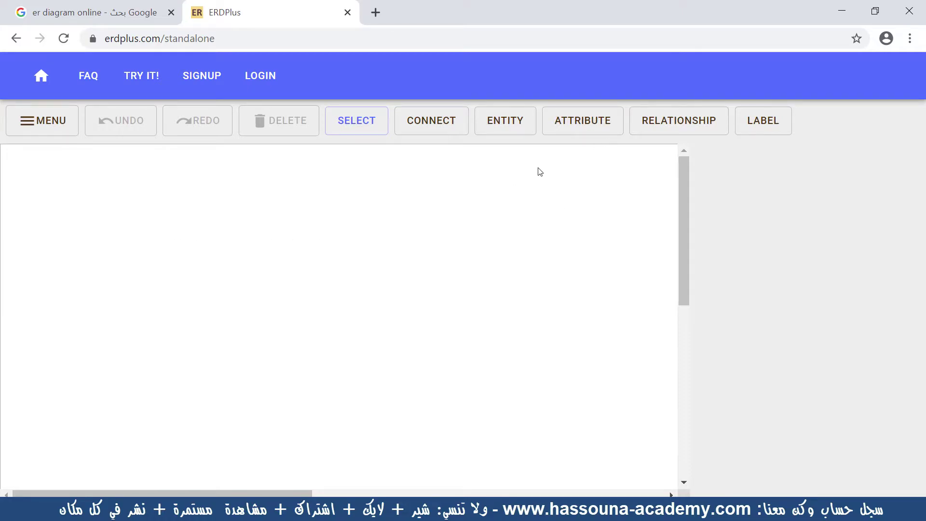
pyautogui.hotkey('ctrl', '-')
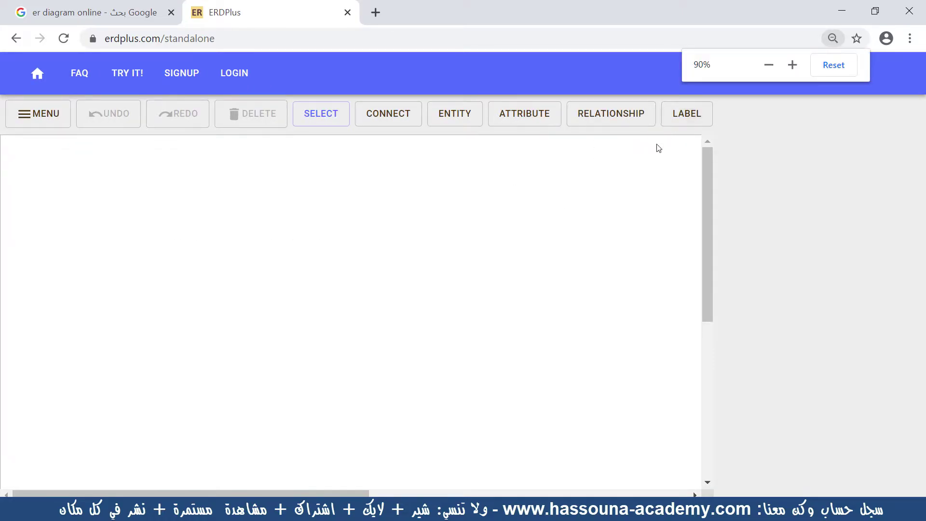
pyautogui.hotkey('ctrl', '-')
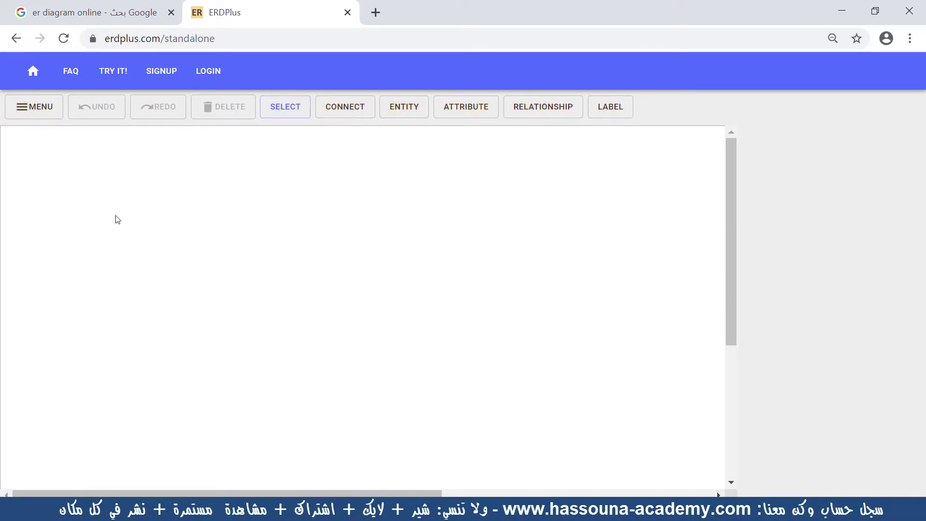
pyautogui.scroll(-5, 572, 278)
pyautogui.scroll(5, 574, 302)
pyautogui.moveTo(450, 493); pyautogui.dragTo(722, 493)
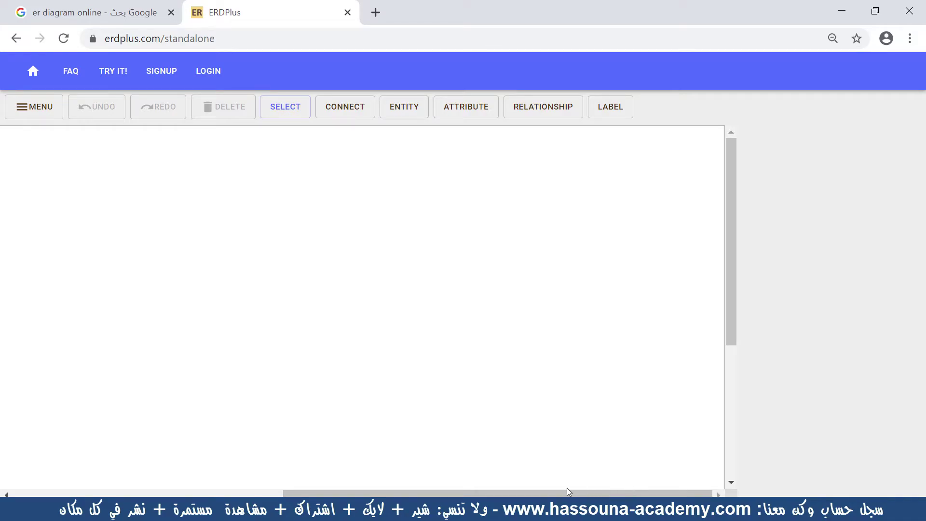
pyautogui.hscroll(-10, 240, 432)
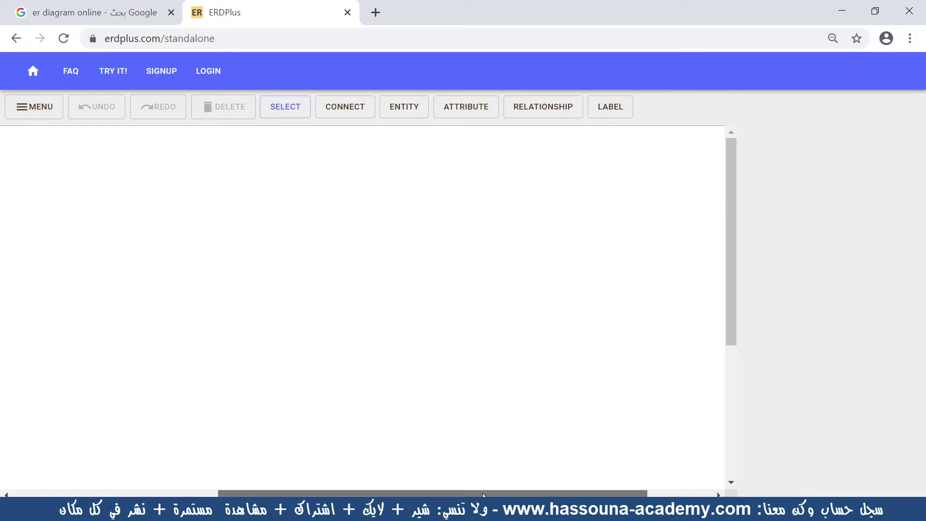
# Step: Check the canvas size settings and save them with width 2000 and height 1000
pyautogui.click(30, 105)
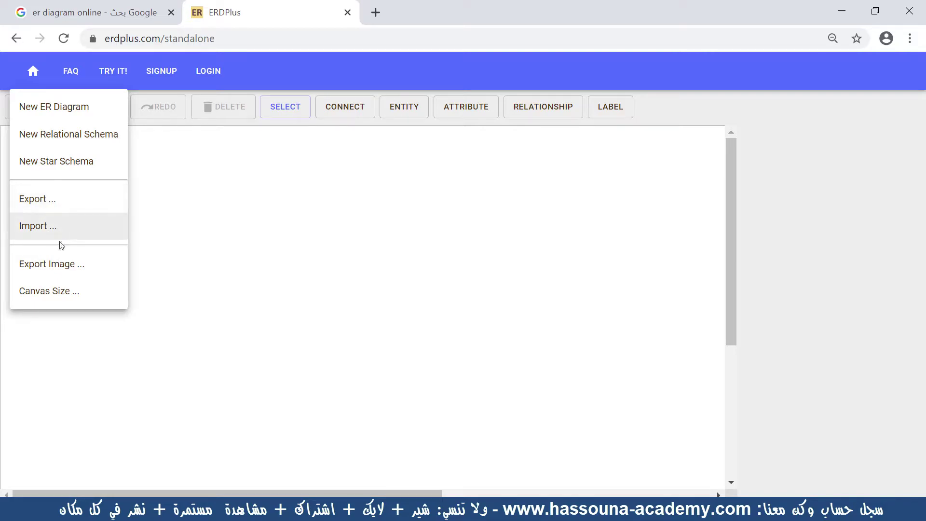
pyautogui.click(55, 298)
pyautogui.click(400, 290)
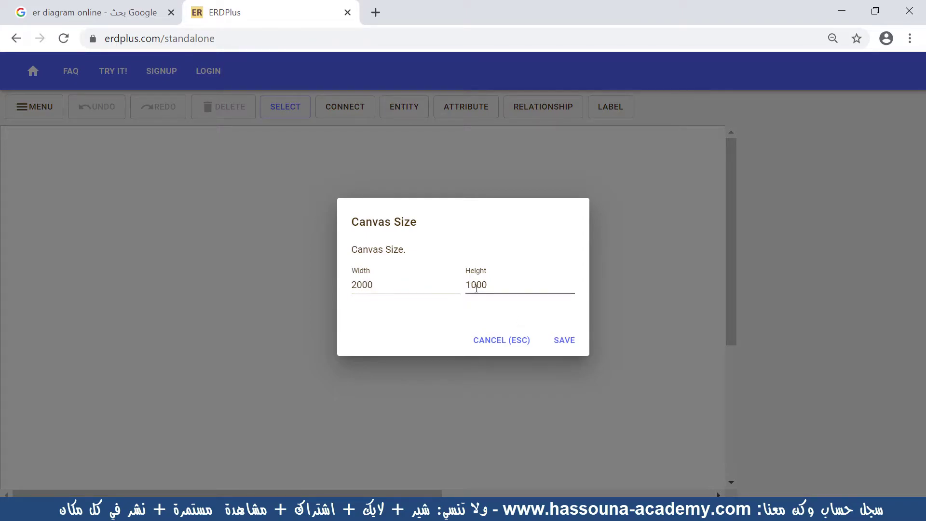
pyautogui.click(555, 348)
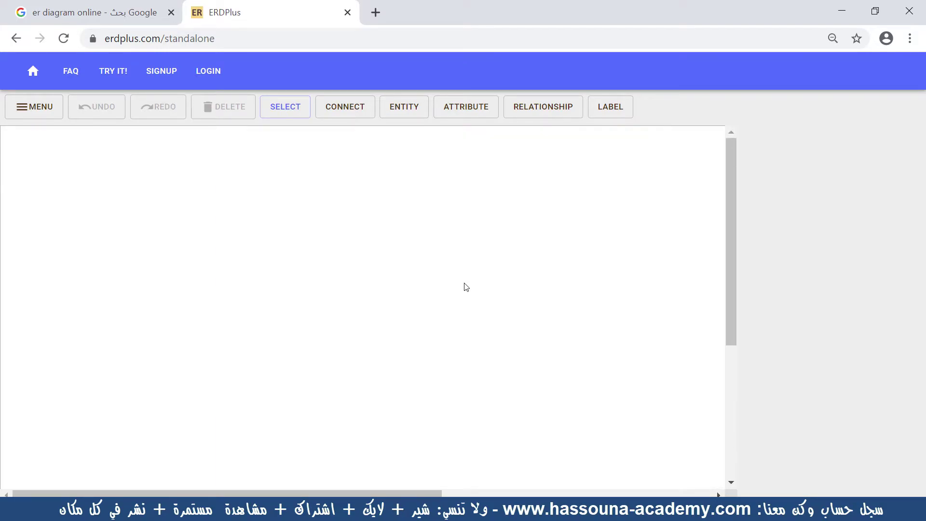
# Step: Place a new entity in the upper-left area of the canvas
pyautogui.click(404, 107)
pyautogui.click(139, 205)
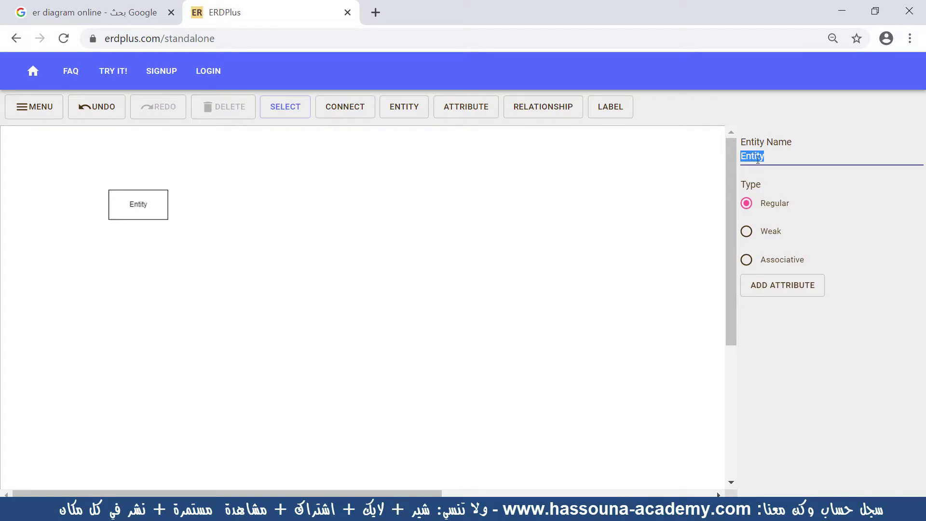
# Step: Try the Weak and Associative types on the new entity and set it back to Regular
pyautogui.click(770, 231)
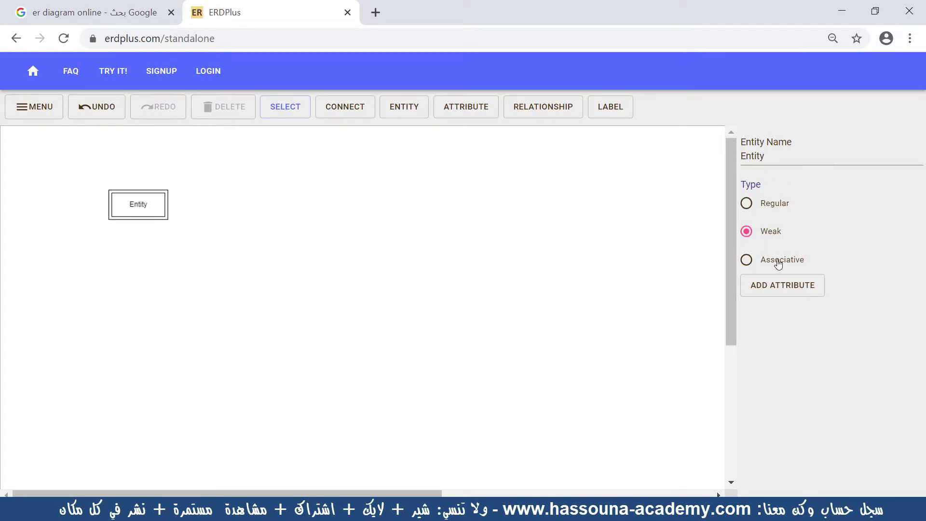
pyautogui.click(777, 263)
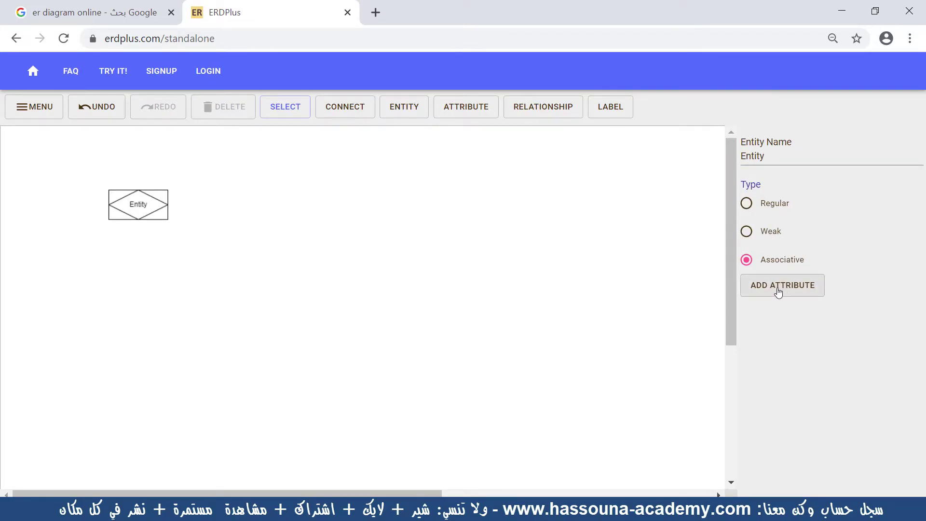
pyautogui.click(762, 204)
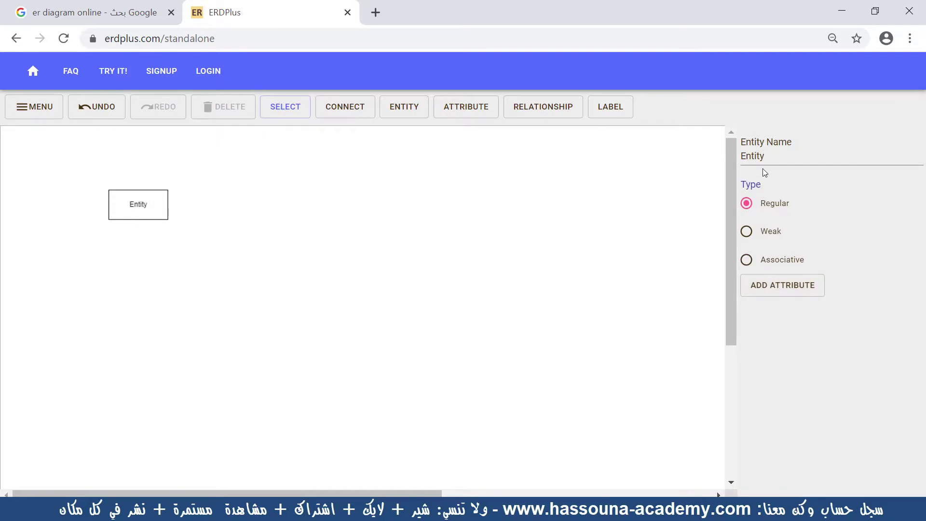
# Step: Name the entity User and add an attribute called id to it, marked as Unique
pyautogui.moveTo(765, 157); pyautogui.dragTo(701, 158)
pyautogui.write('User')
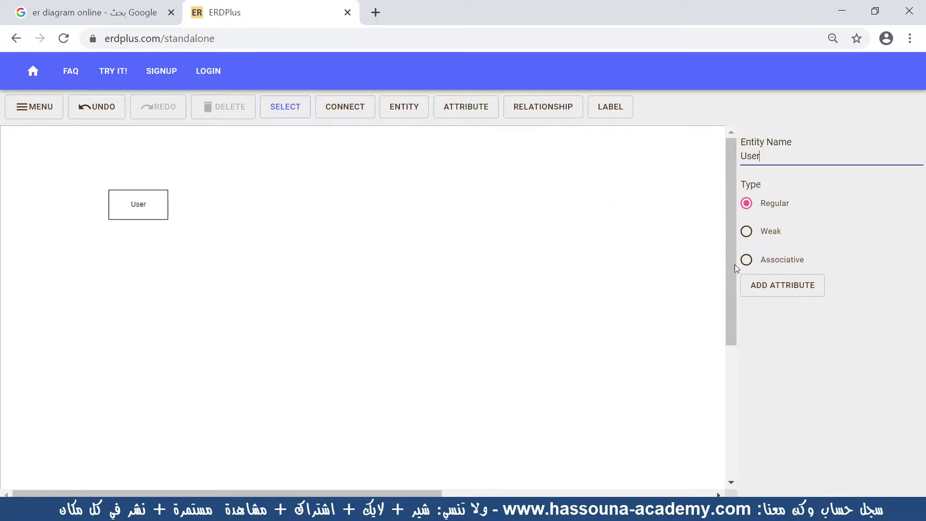
pyautogui.click(764, 286)
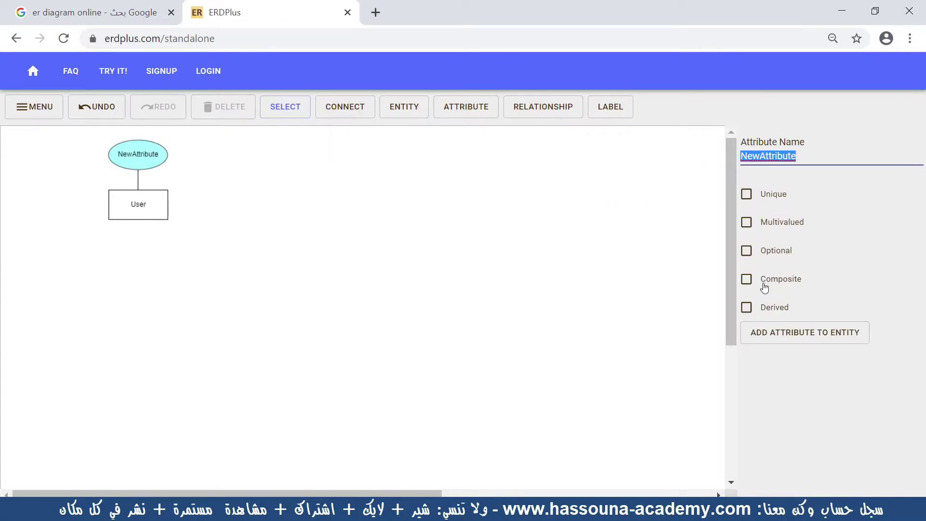
pyautogui.write('id')
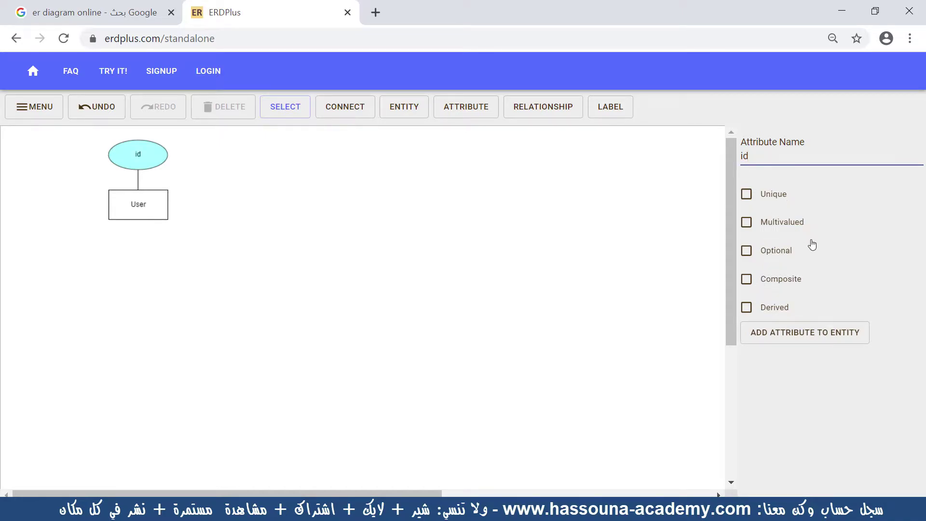
pyautogui.click(772, 201)
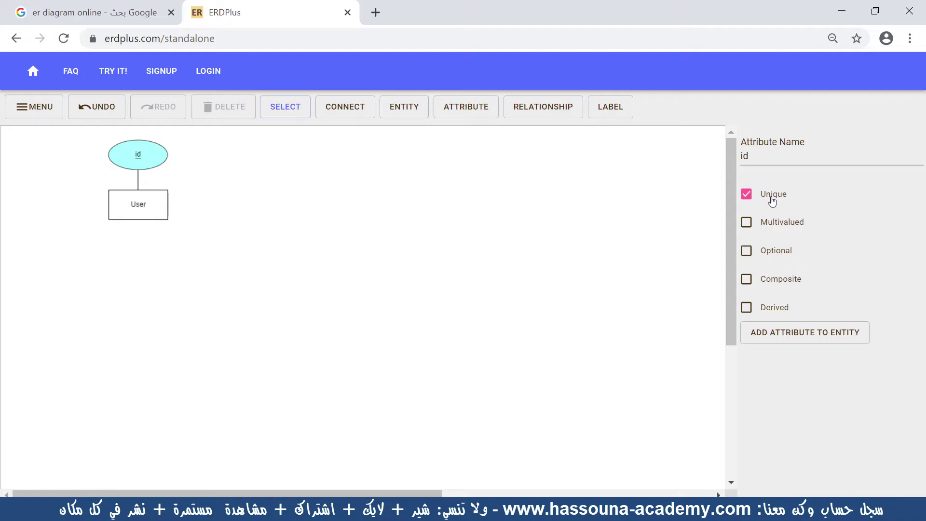
# Step: Add two more attributes, first_name and last_name, to the User entity
pyautogui.click(801, 342)
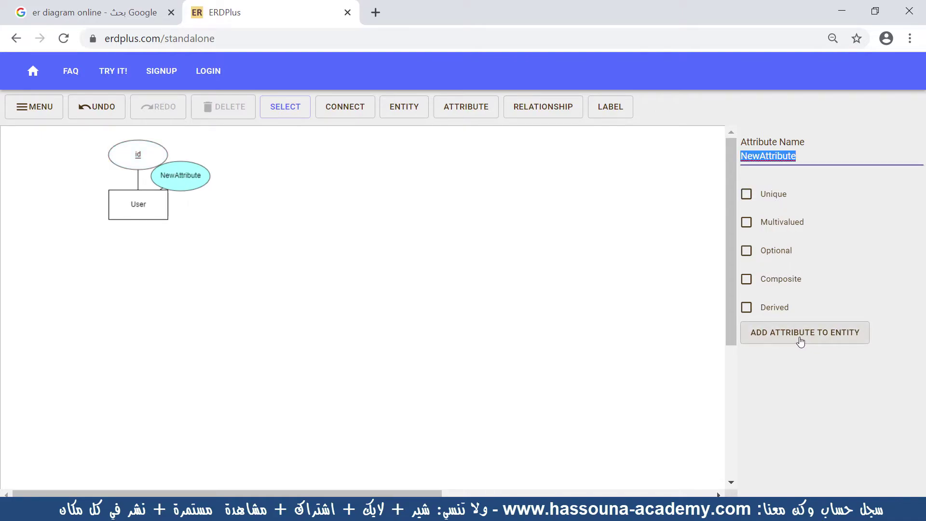
pyautogui.write('first_name')
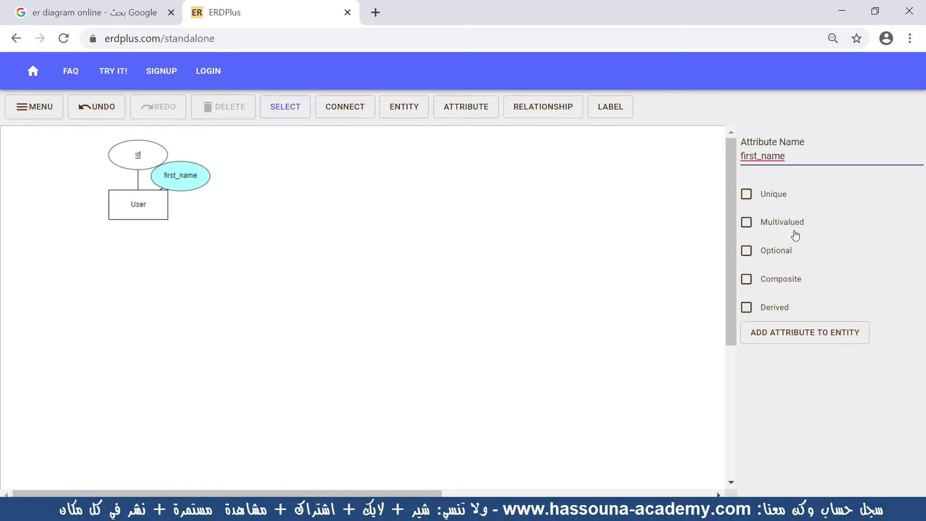
pyautogui.click(801, 333)
pyautogui.write('la')
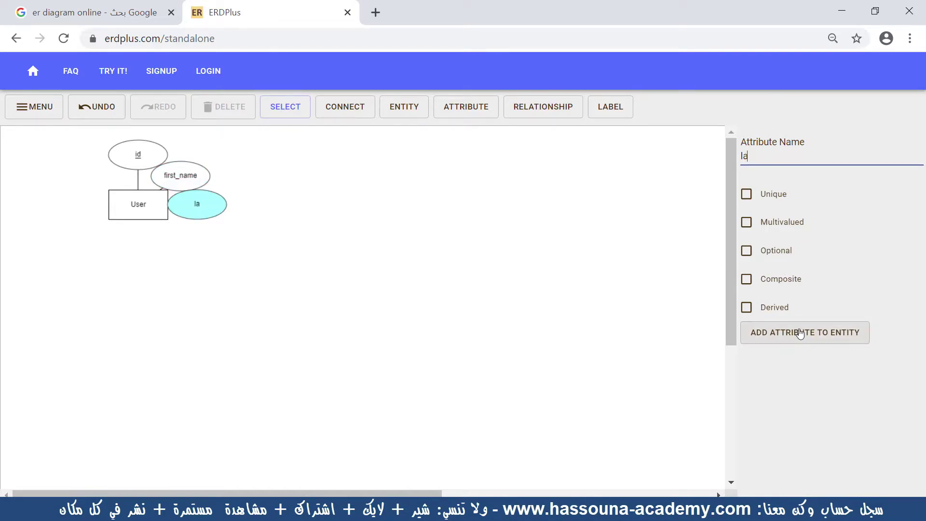
pyautogui.write('st_name')
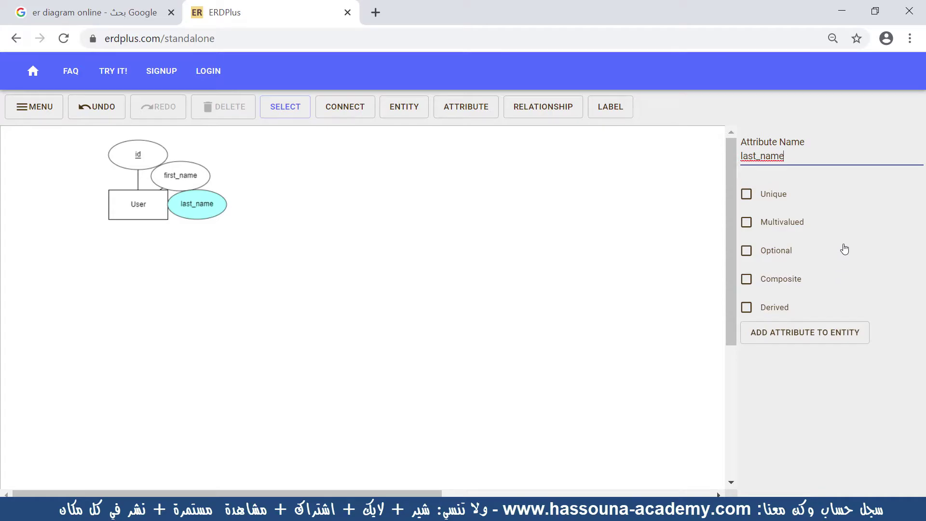
# Step: Minimize the browser and switch to Ring Notepad
pyautogui.click(851, 16)
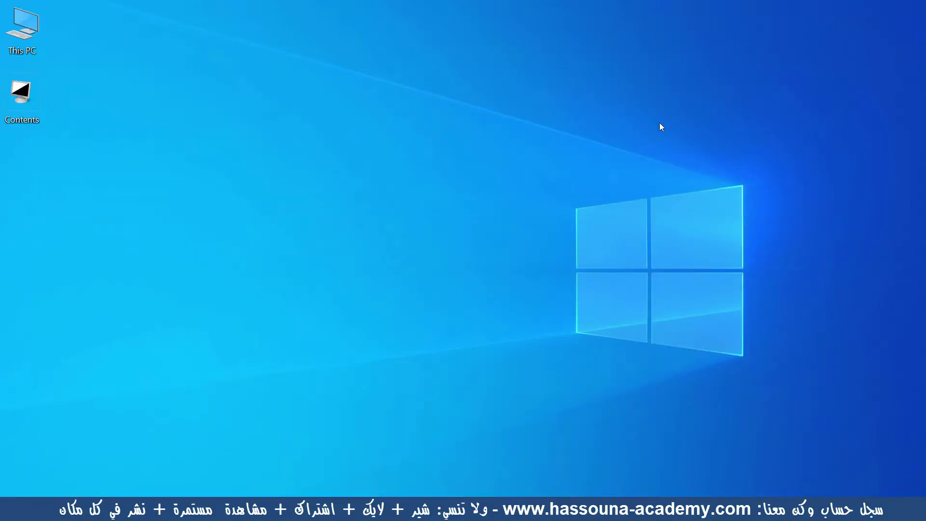
pyautogui.press('super')
pyautogui.click(454, 287)
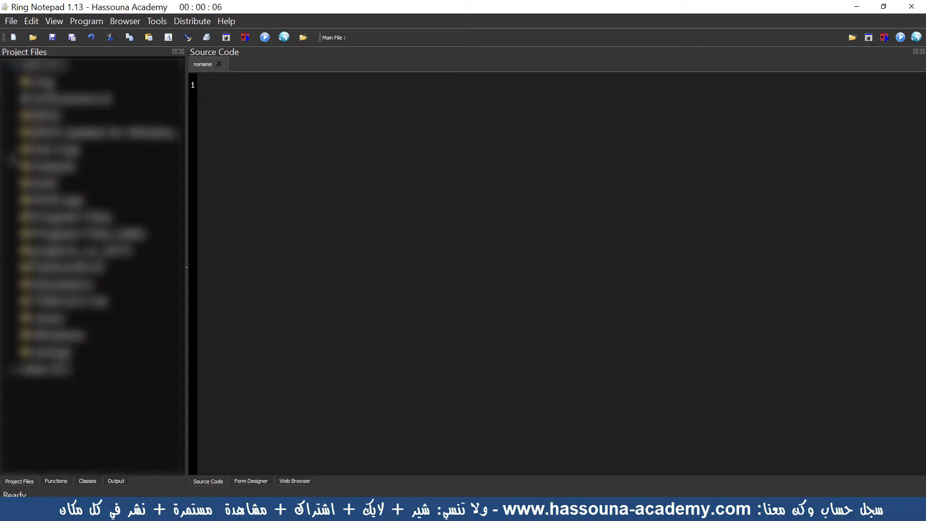
# Step: Expand the project file tree through the user's home folder down to the Desktop folder's contents
pyautogui.click(17, 319)
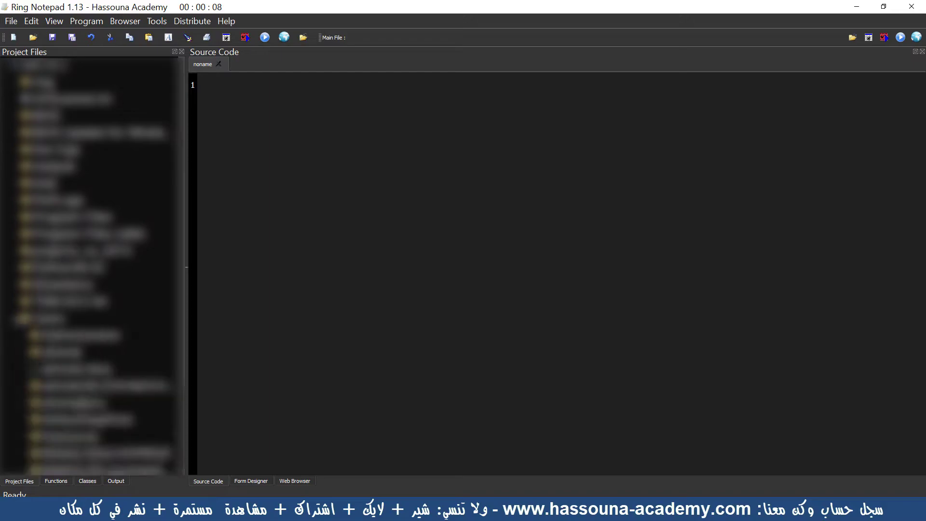
pyautogui.scroll(-2, 29, 318)
pyautogui.click(25, 269)
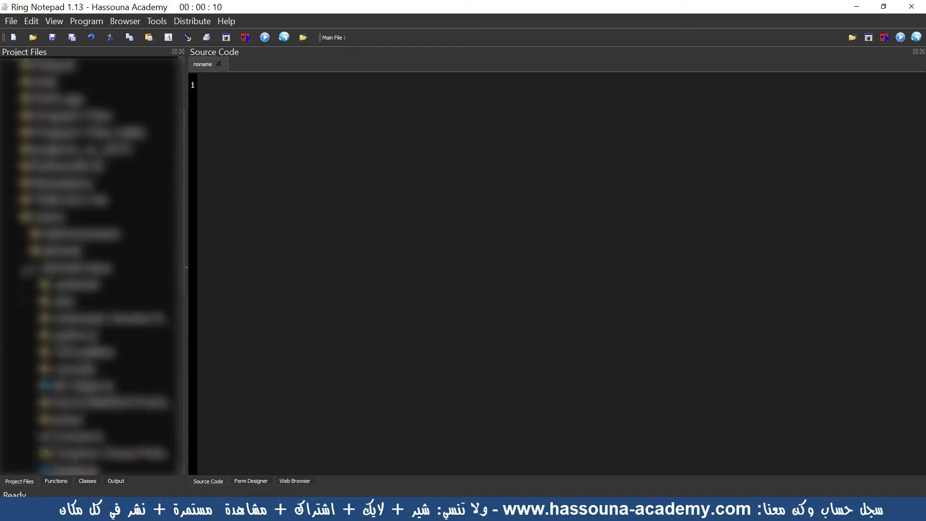
pyautogui.scroll(-1, 72, 316)
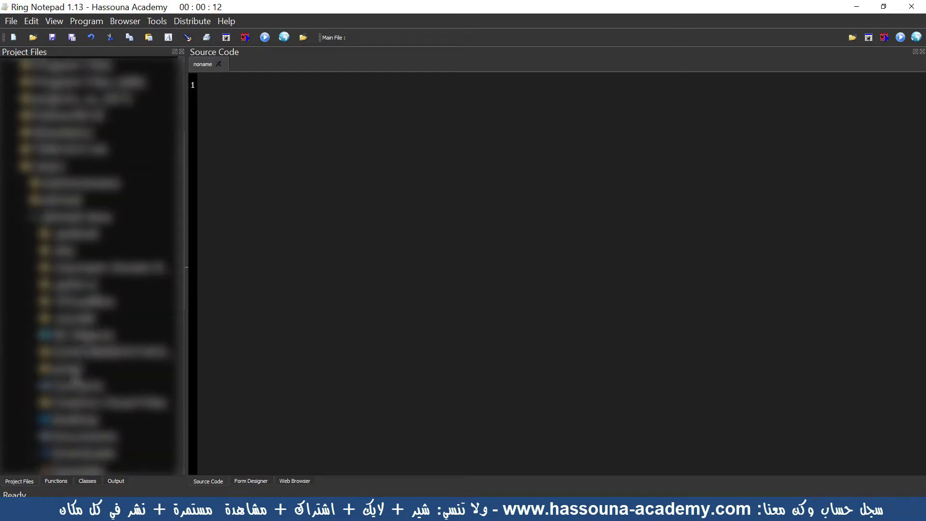
pyautogui.click(70, 419)
pyautogui.scroll(-2, 67, 415)
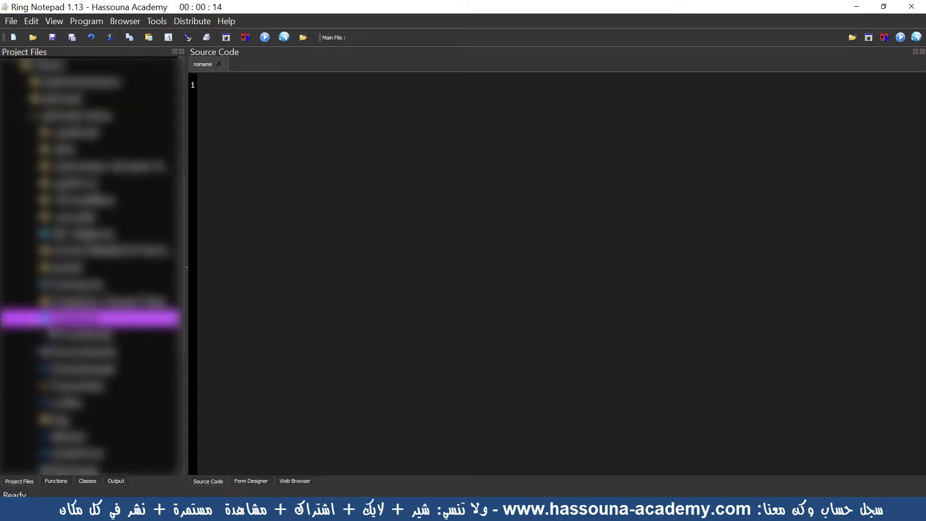
pyautogui.scroll(-2, 91, 265)
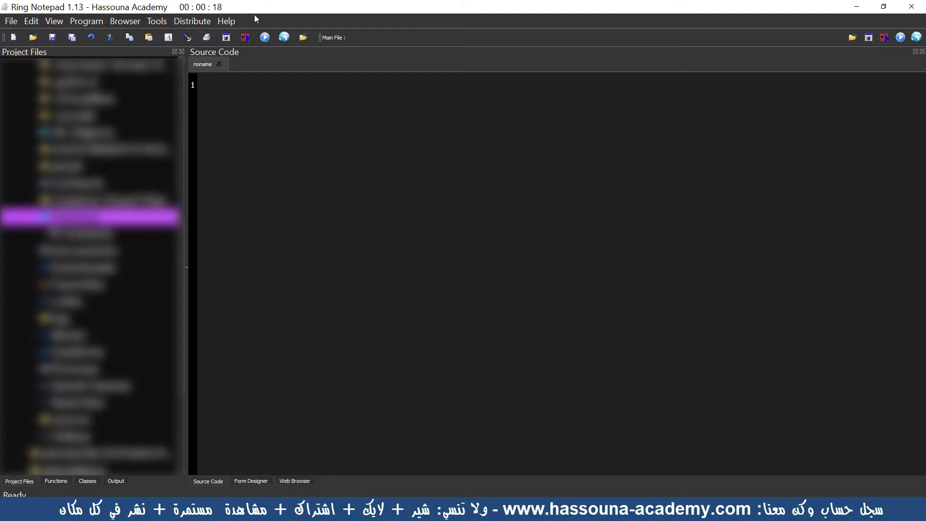
# Step: Minimize Ring Notepad, take the mycoffee folder out of the Contents folder onto the desktop, and place it beneath the Contents icon
pyautogui.click(857, 5)
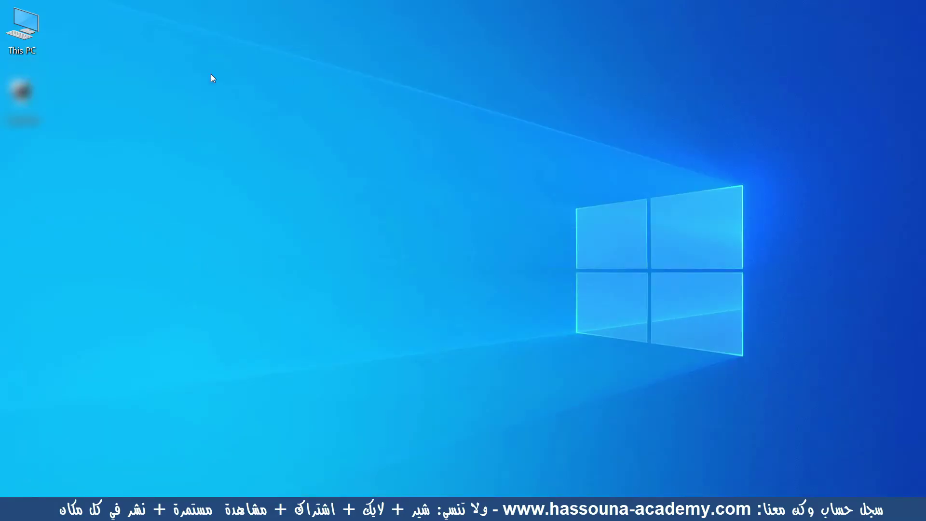
pyautogui.doubleClick(29, 94)
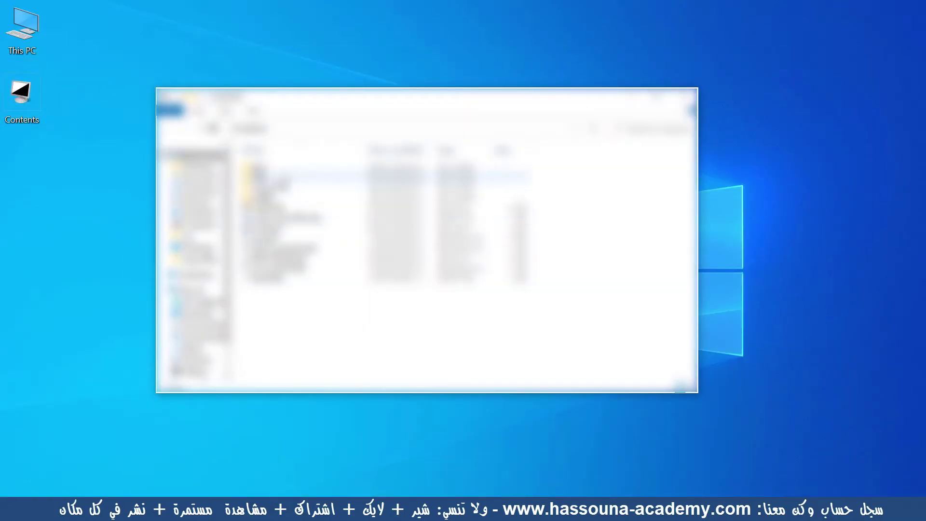
pyautogui.click(270, 186)
pyautogui.moveTo(139, 188); pyautogui.dragTo(36, 176)
pyautogui.click(685, 96)
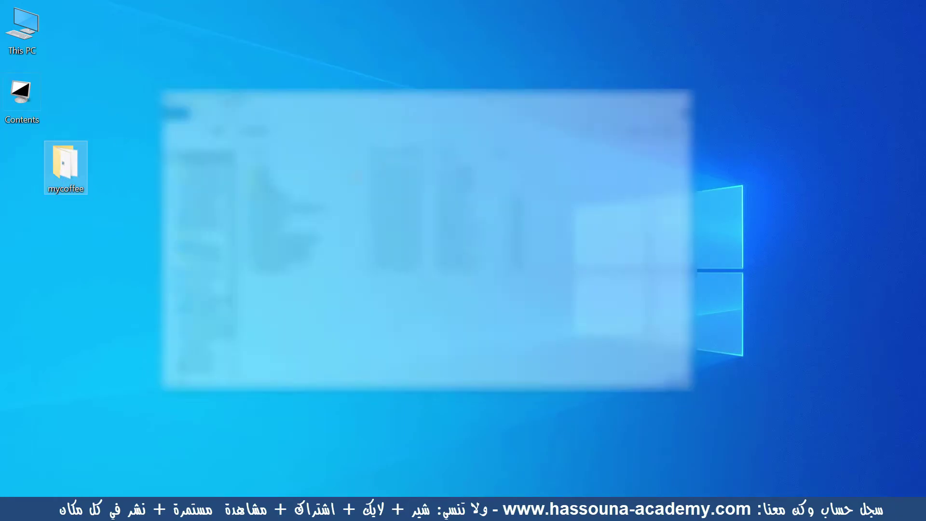
pyautogui.click(137, 219)
pyautogui.moveTo(71, 173); pyautogui.dragTo(22, 164)
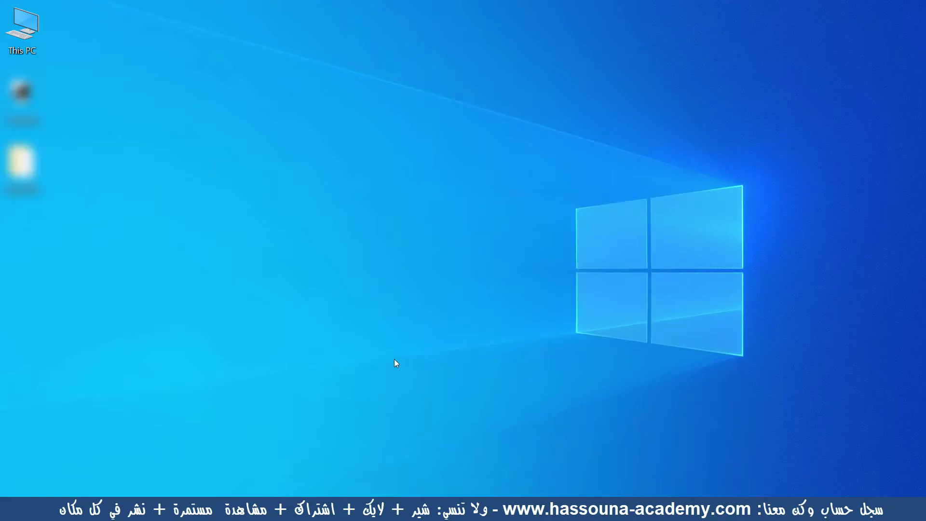
# Step: Return to Ring Notepad and open index.ring from the mycoffee folder on the Desktop
pyautogui.click(348, 507)
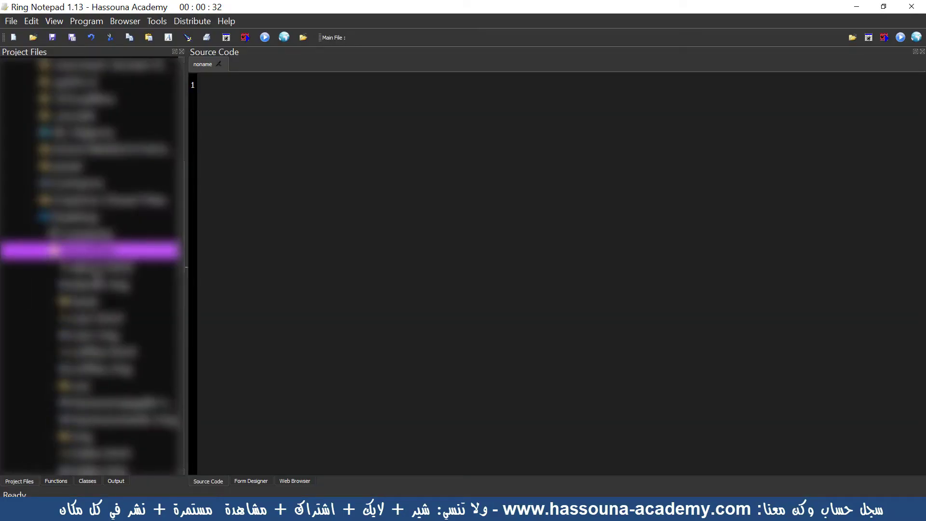
pyautogui.scroll(-2, 100, 305)
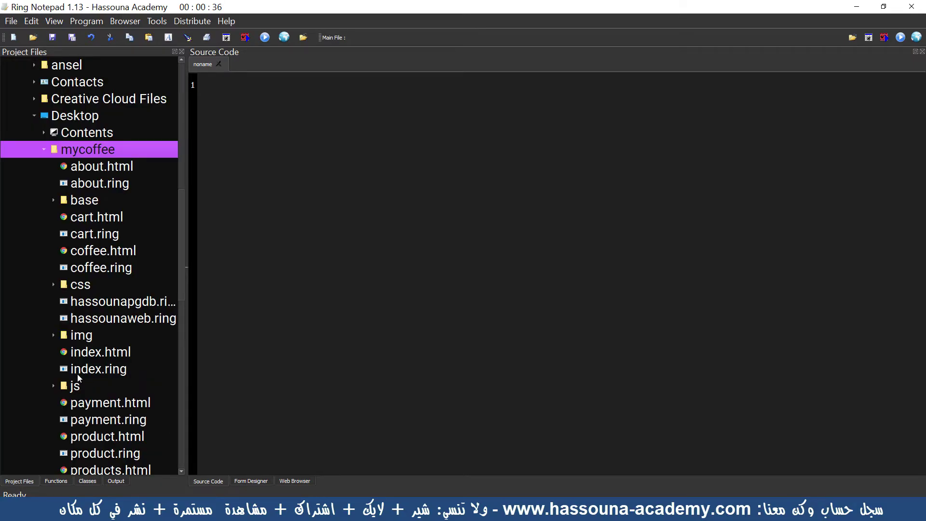
pyautogui.click(101, 370)
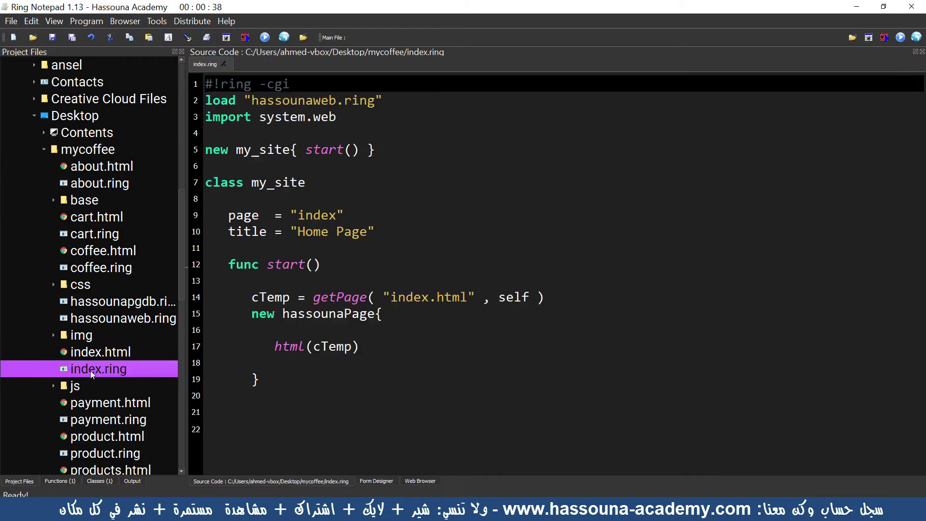
pyautogui.click(406, 204)
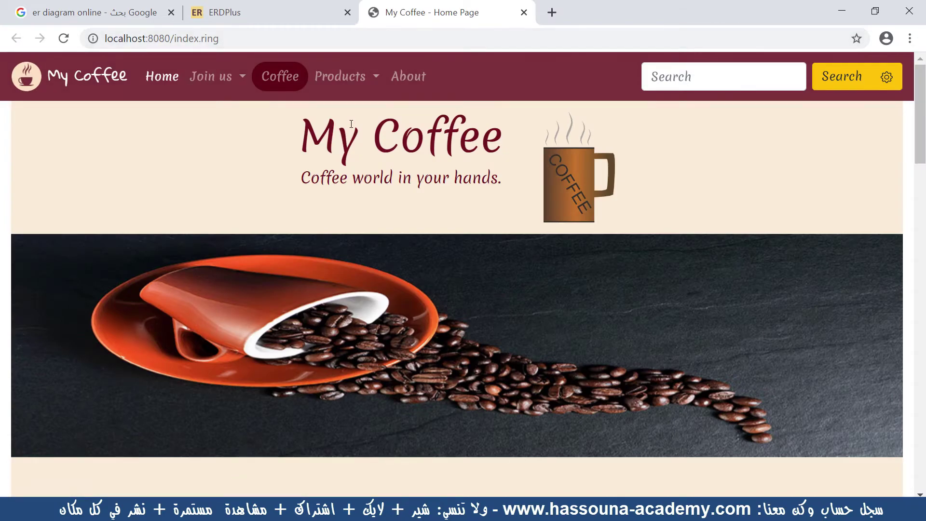
# Step: Open the My Coffee website's Sign Up page and examine the fields of its registration form
pyautogui.click(340, 77)
pyautogui.click(238, 82)
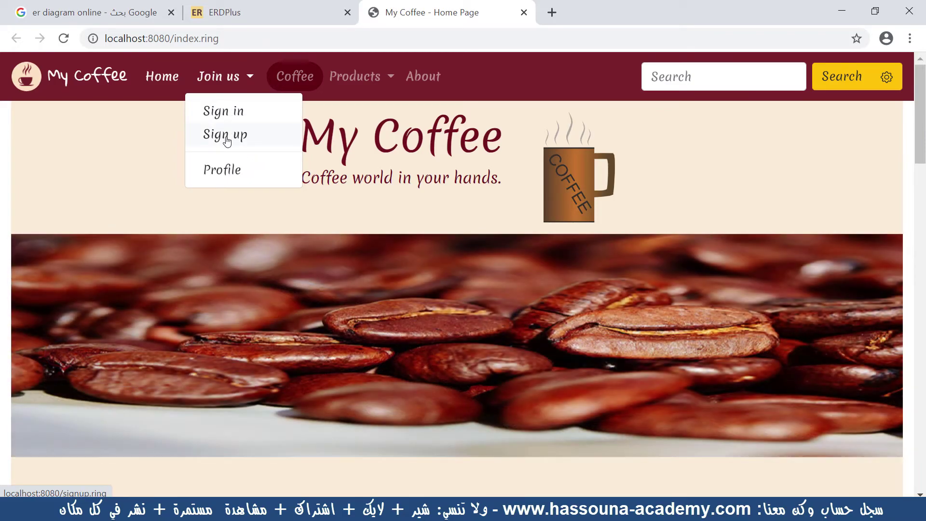
pyautogui.click(226, 138)
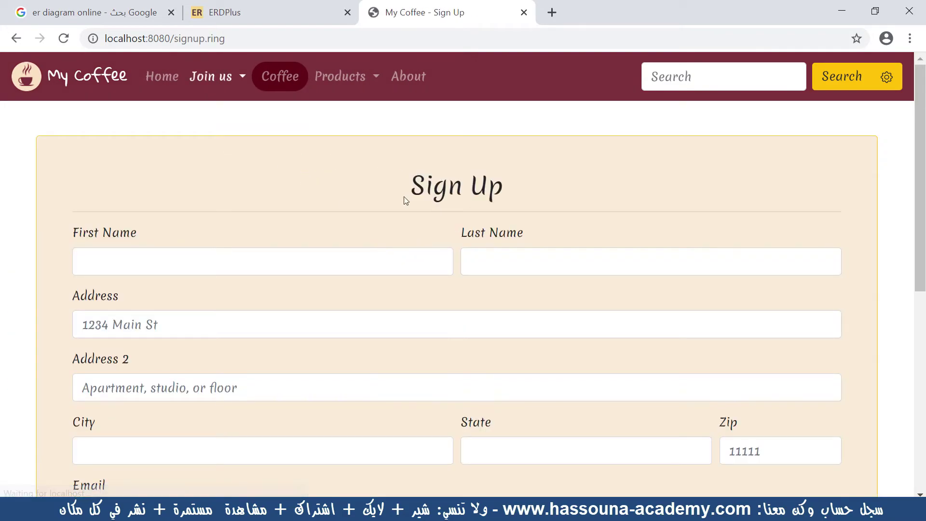
pyautogui.scroll(-3, 207, 193)
pyautogui.scroll(5, 478, 300)
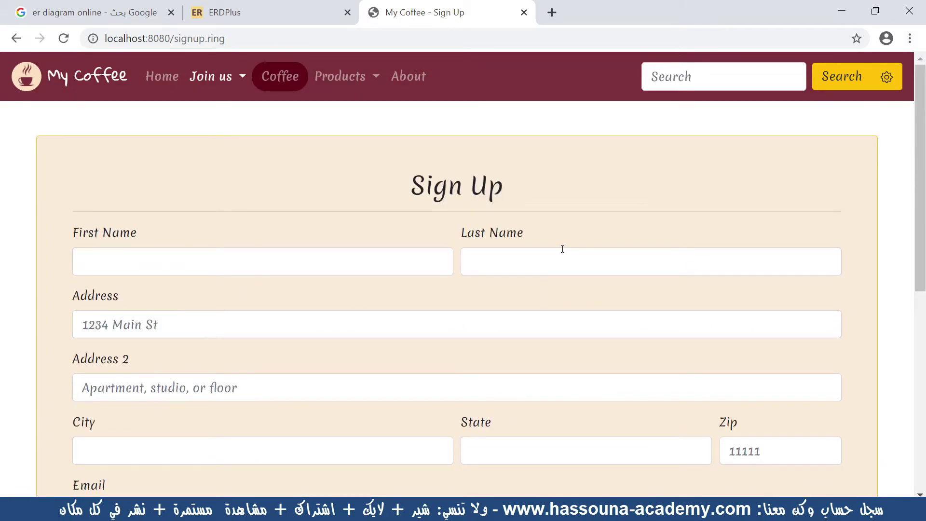